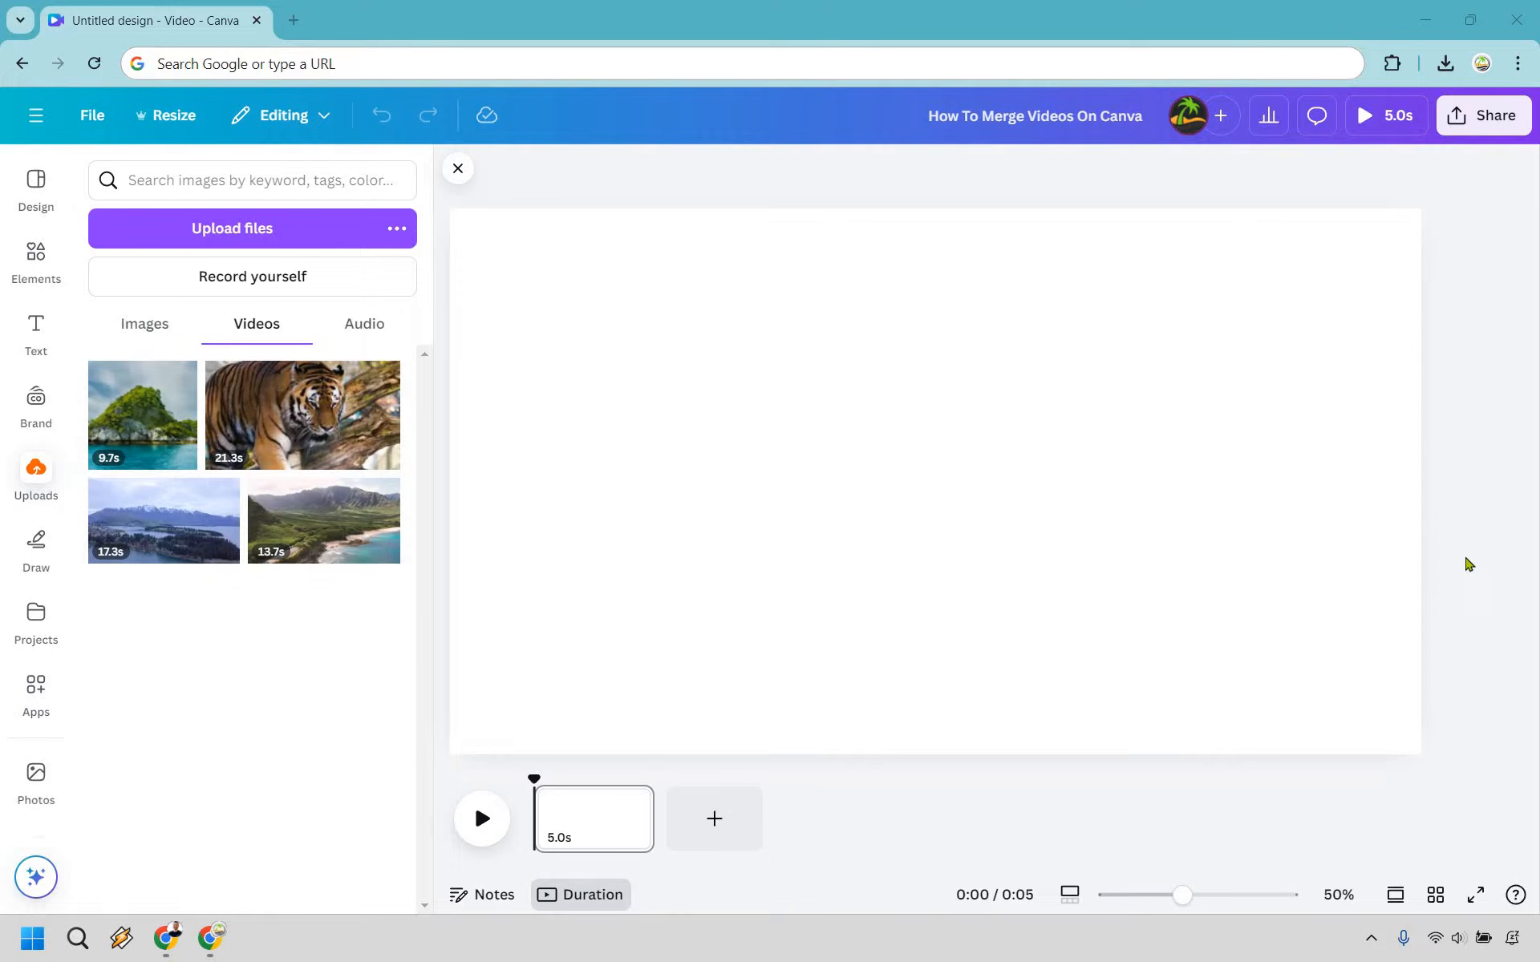
Step: Place the 17.3s lake video on page one and trim it to 4.1 seconds
left_click(145, 530)
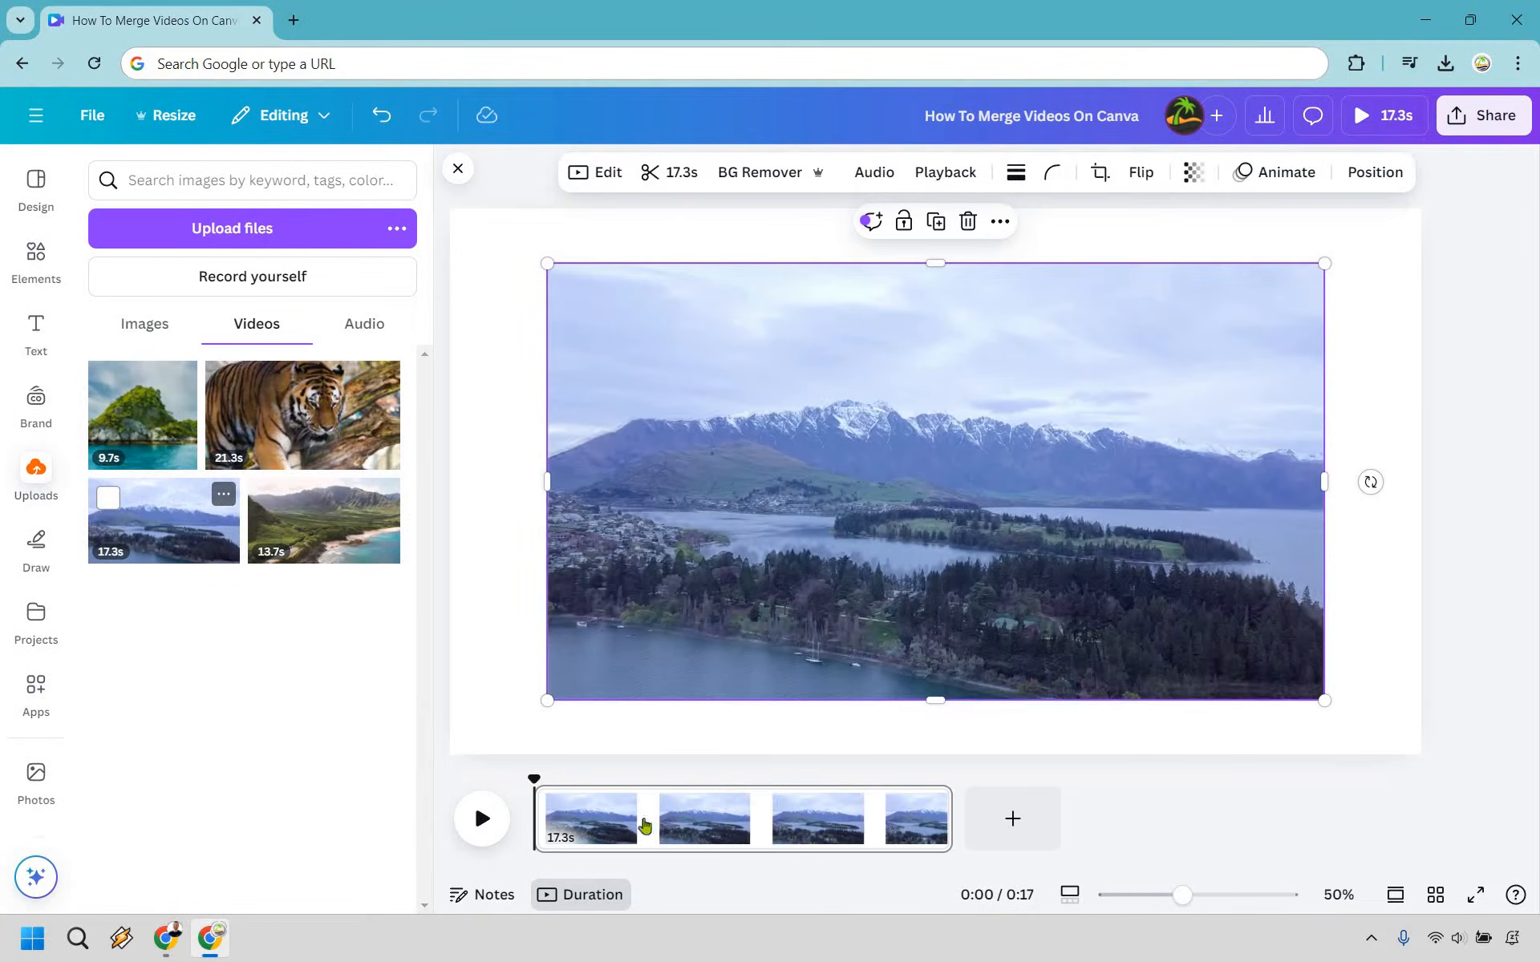
mouse_move(944, 809)
mouse_move(742, 818)
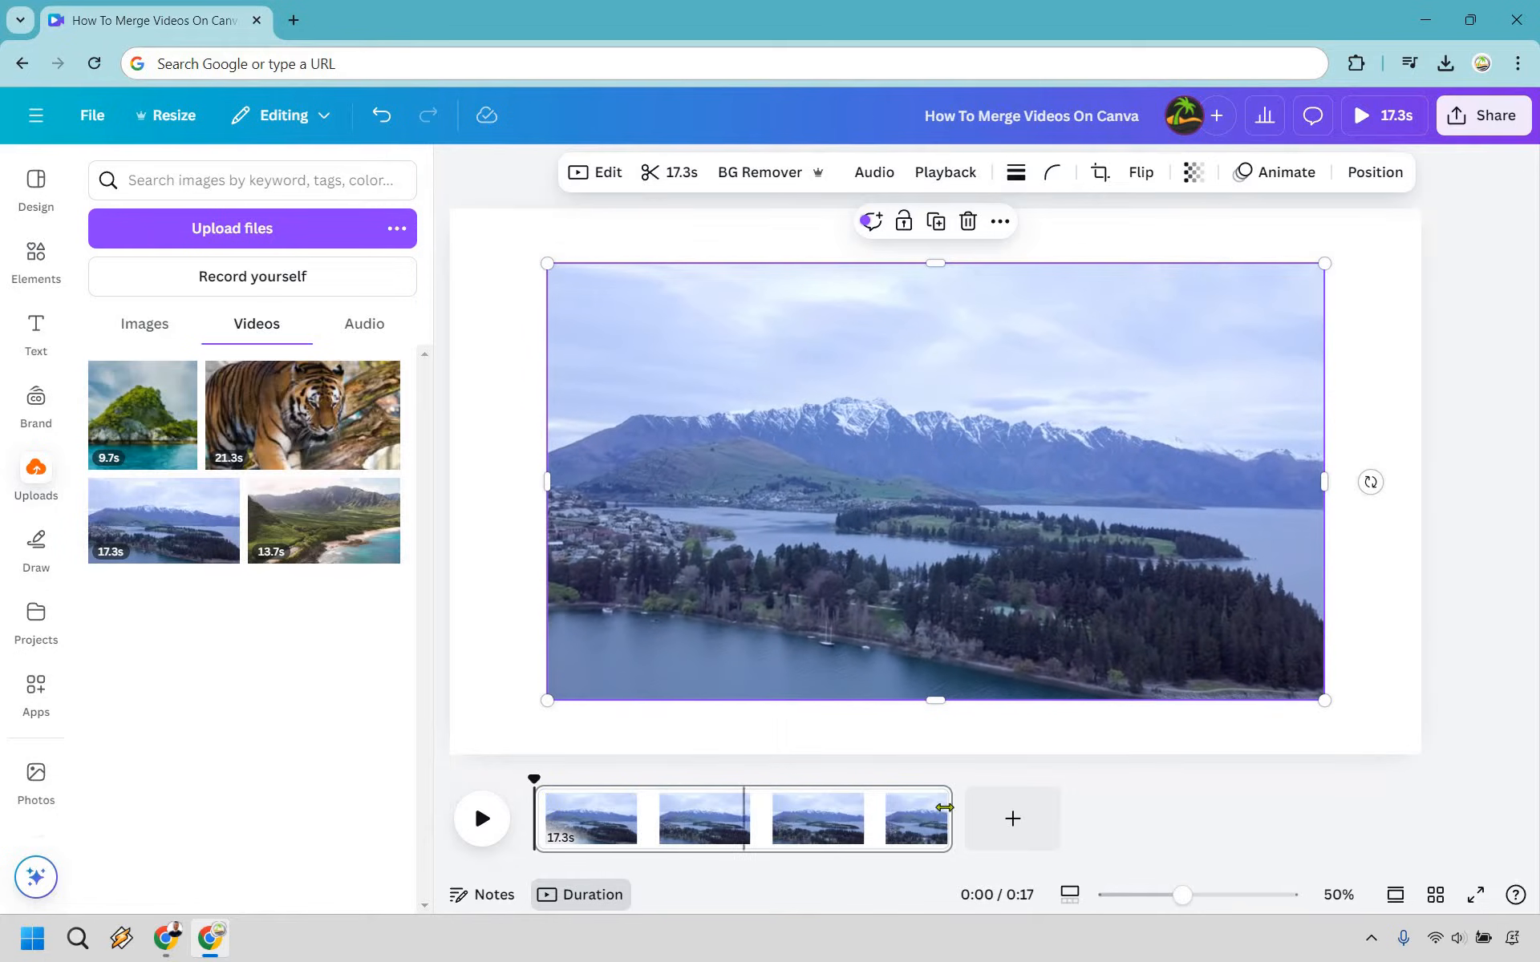
left_click_drag(690, 813, 626, 807)
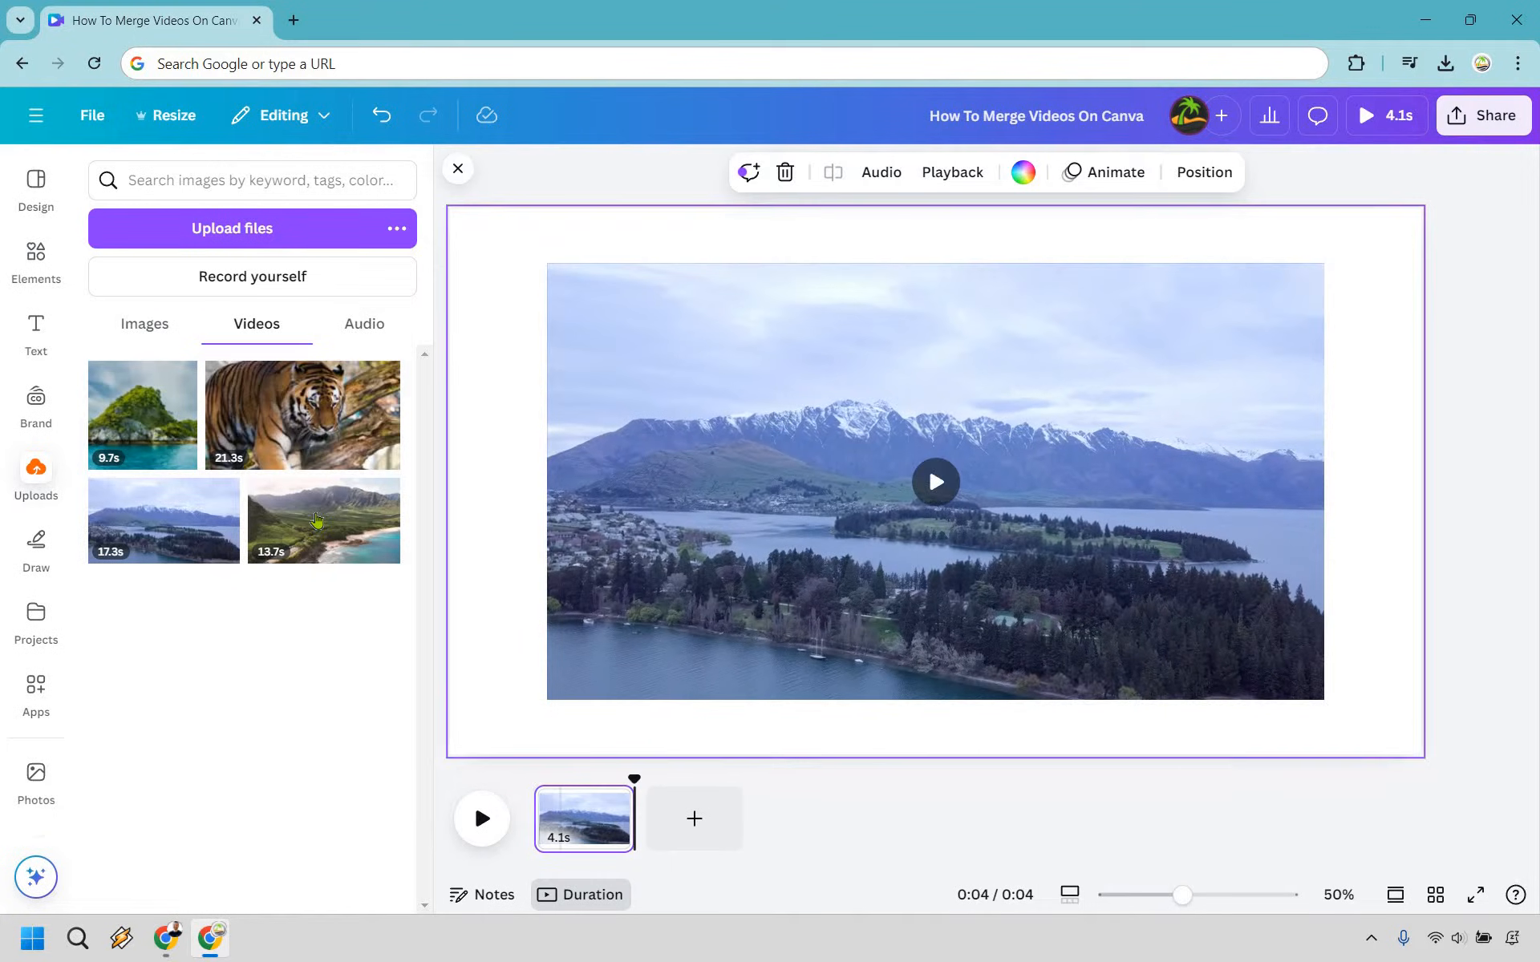
Step: Drop the 13.7s coastline video as a second page and trim it to 4.4 seconds
left_click_drag(583, 677, 734, 826)
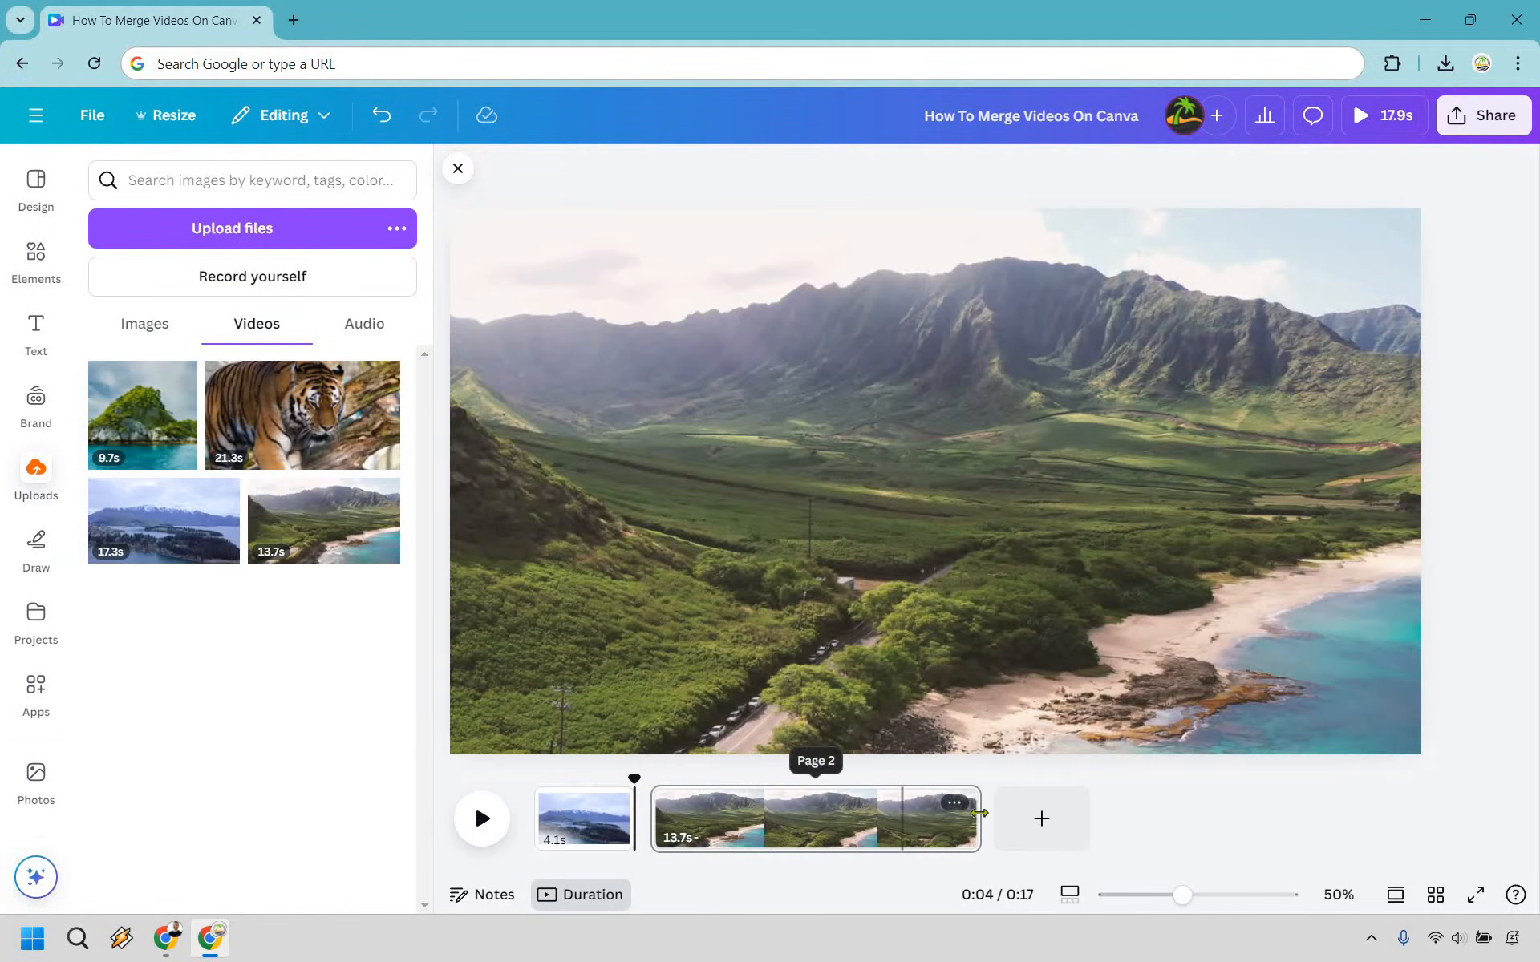
left_click(814, 818)
left_click_drag(759, 809, 754, 813)
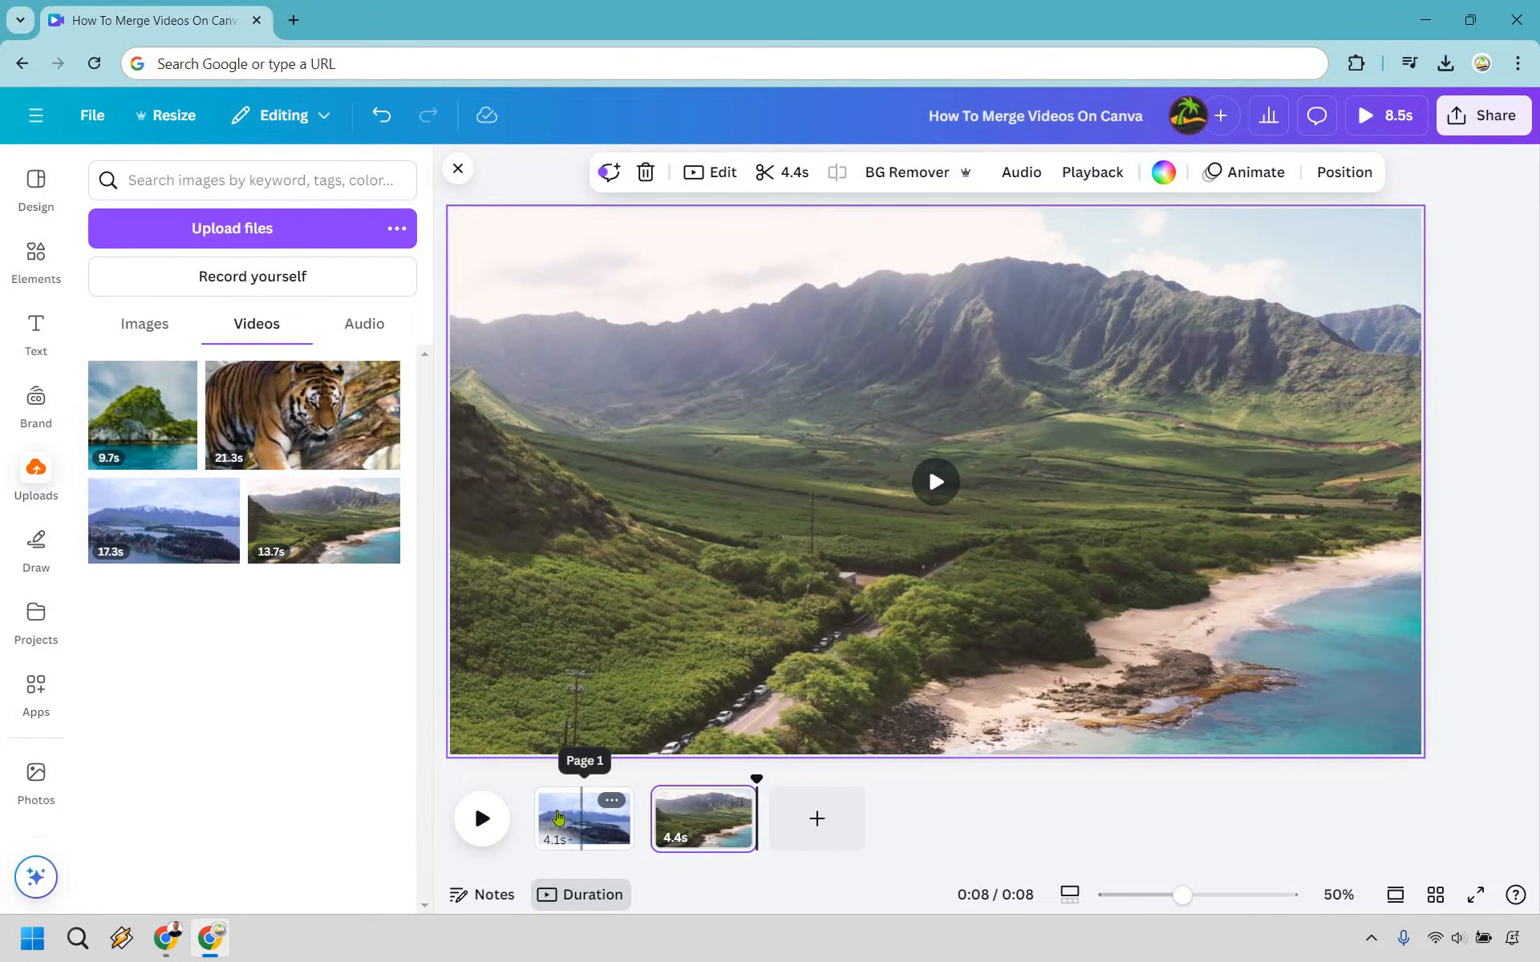
left_click(553, 797)
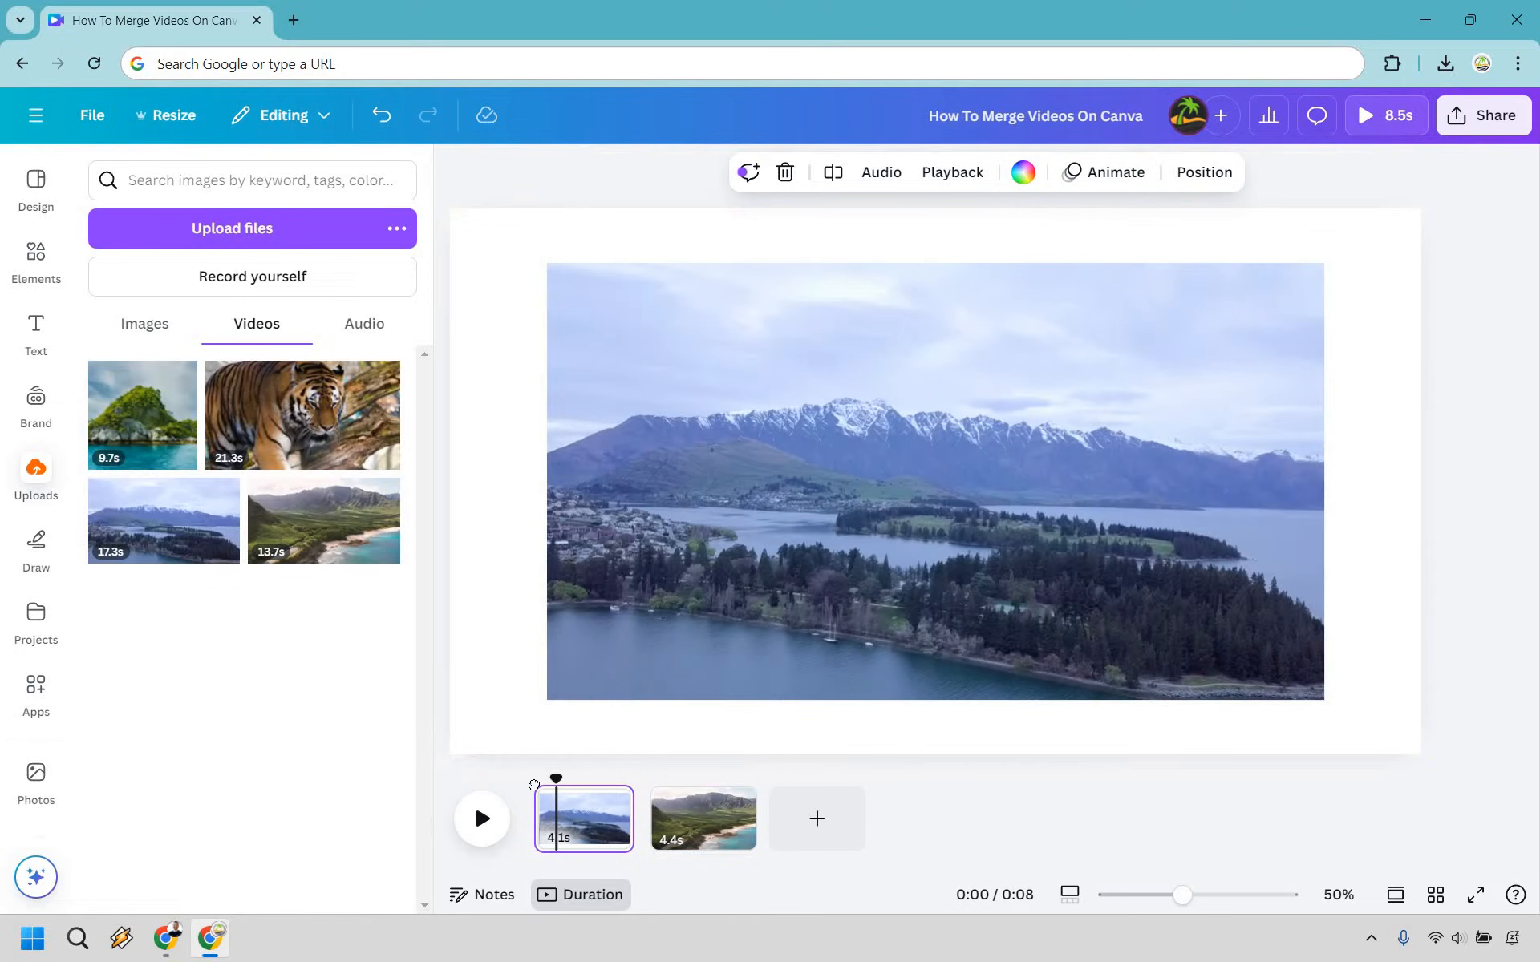
left_click(534, 785)
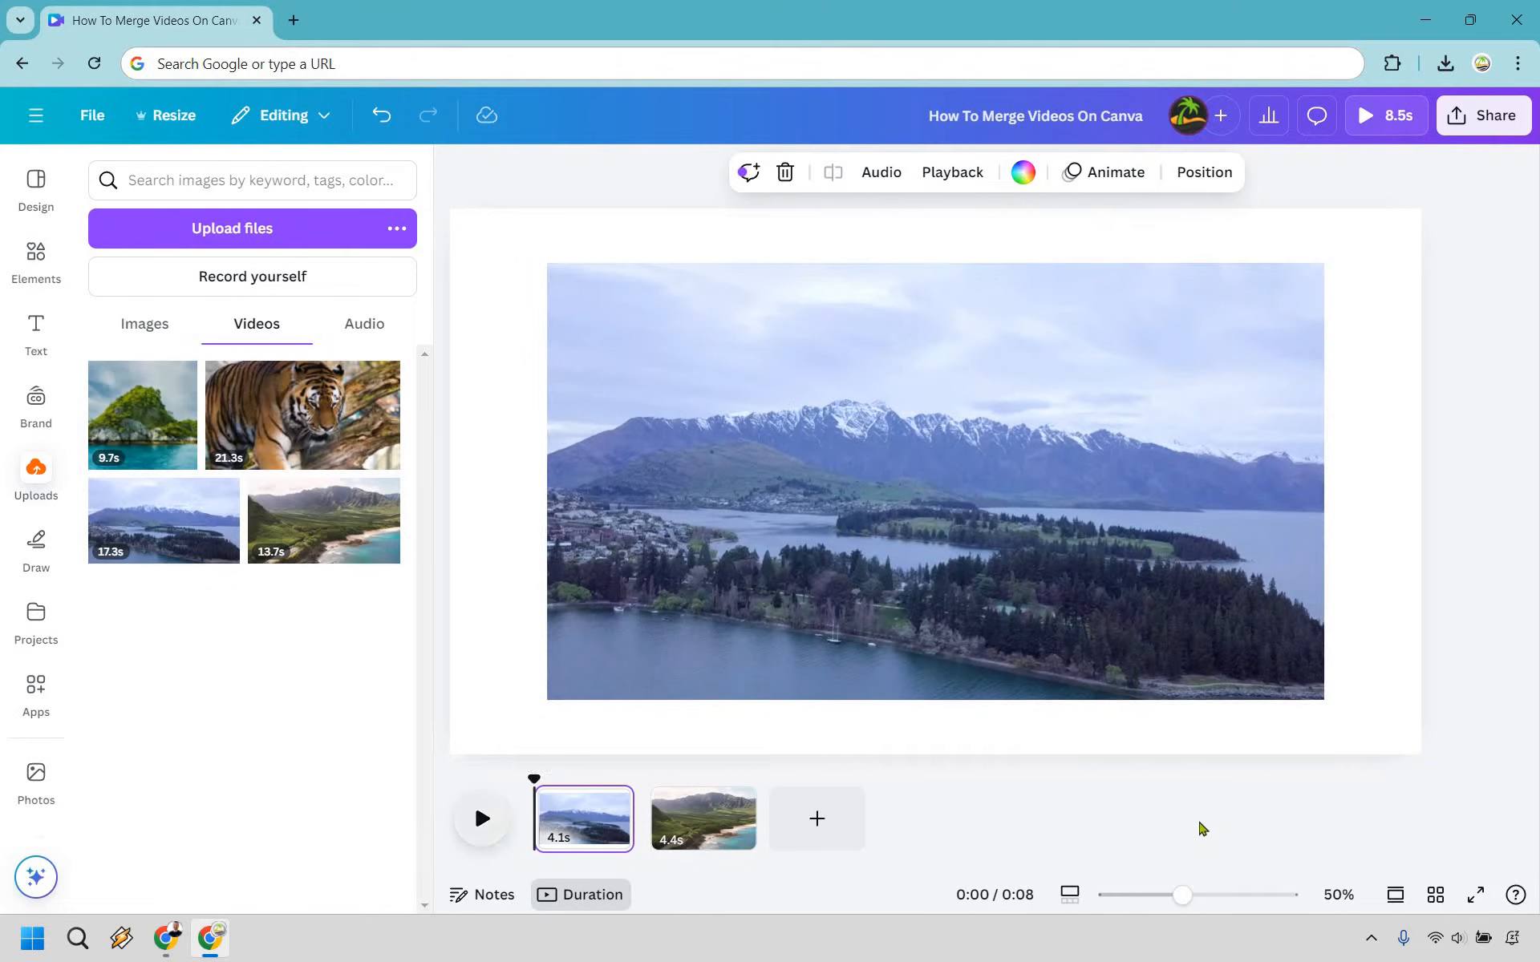
key("space")
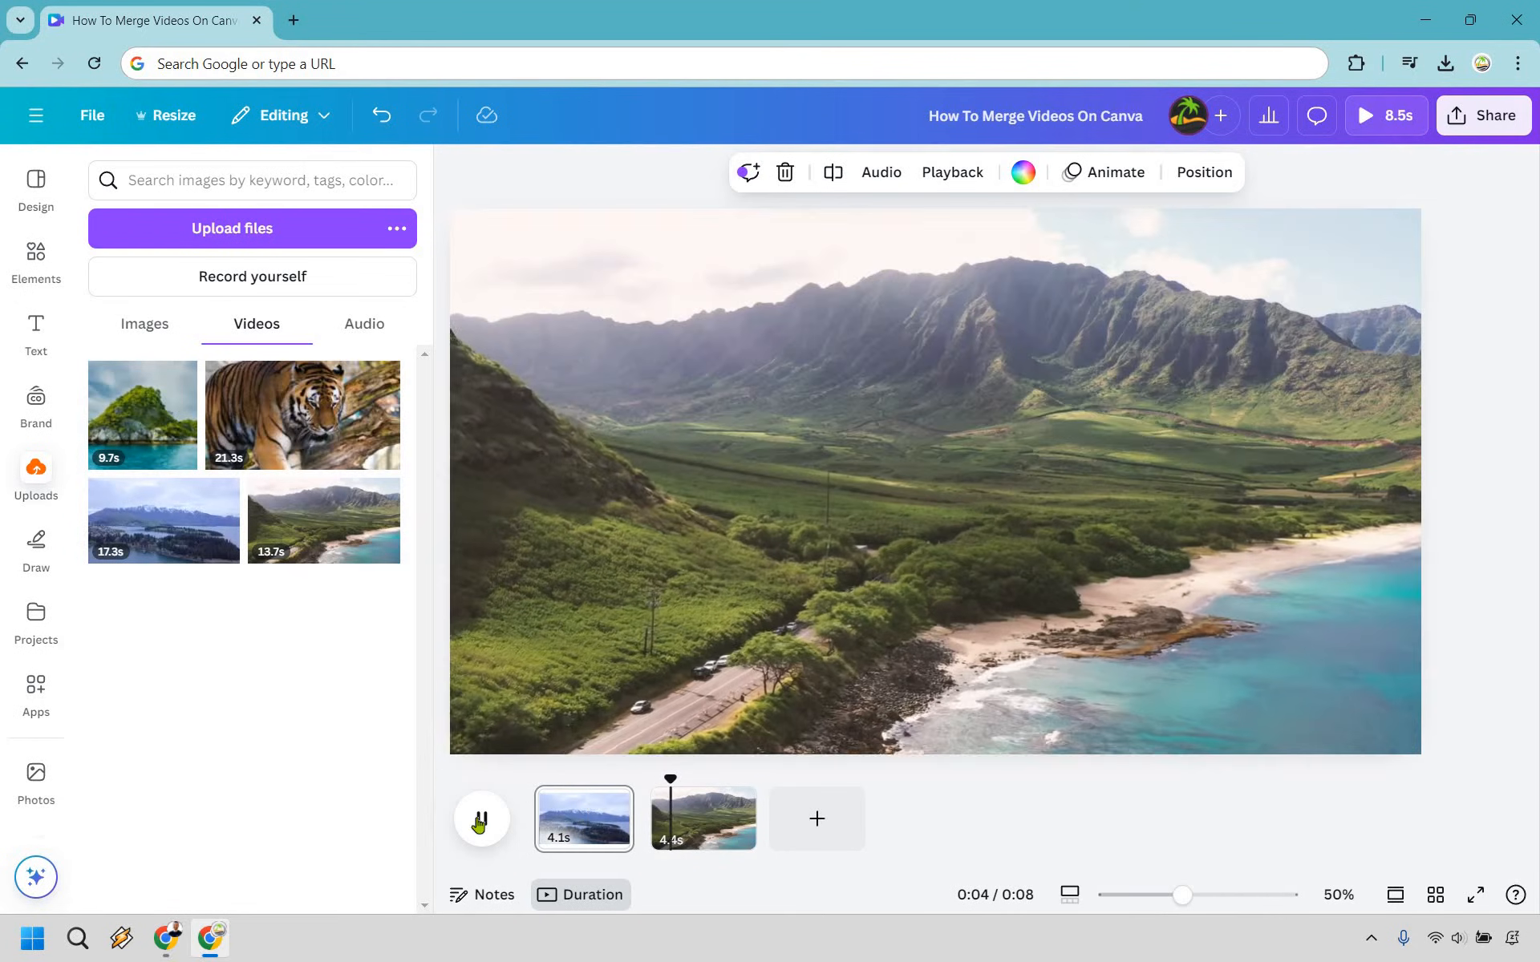
left_click(1539, 154)
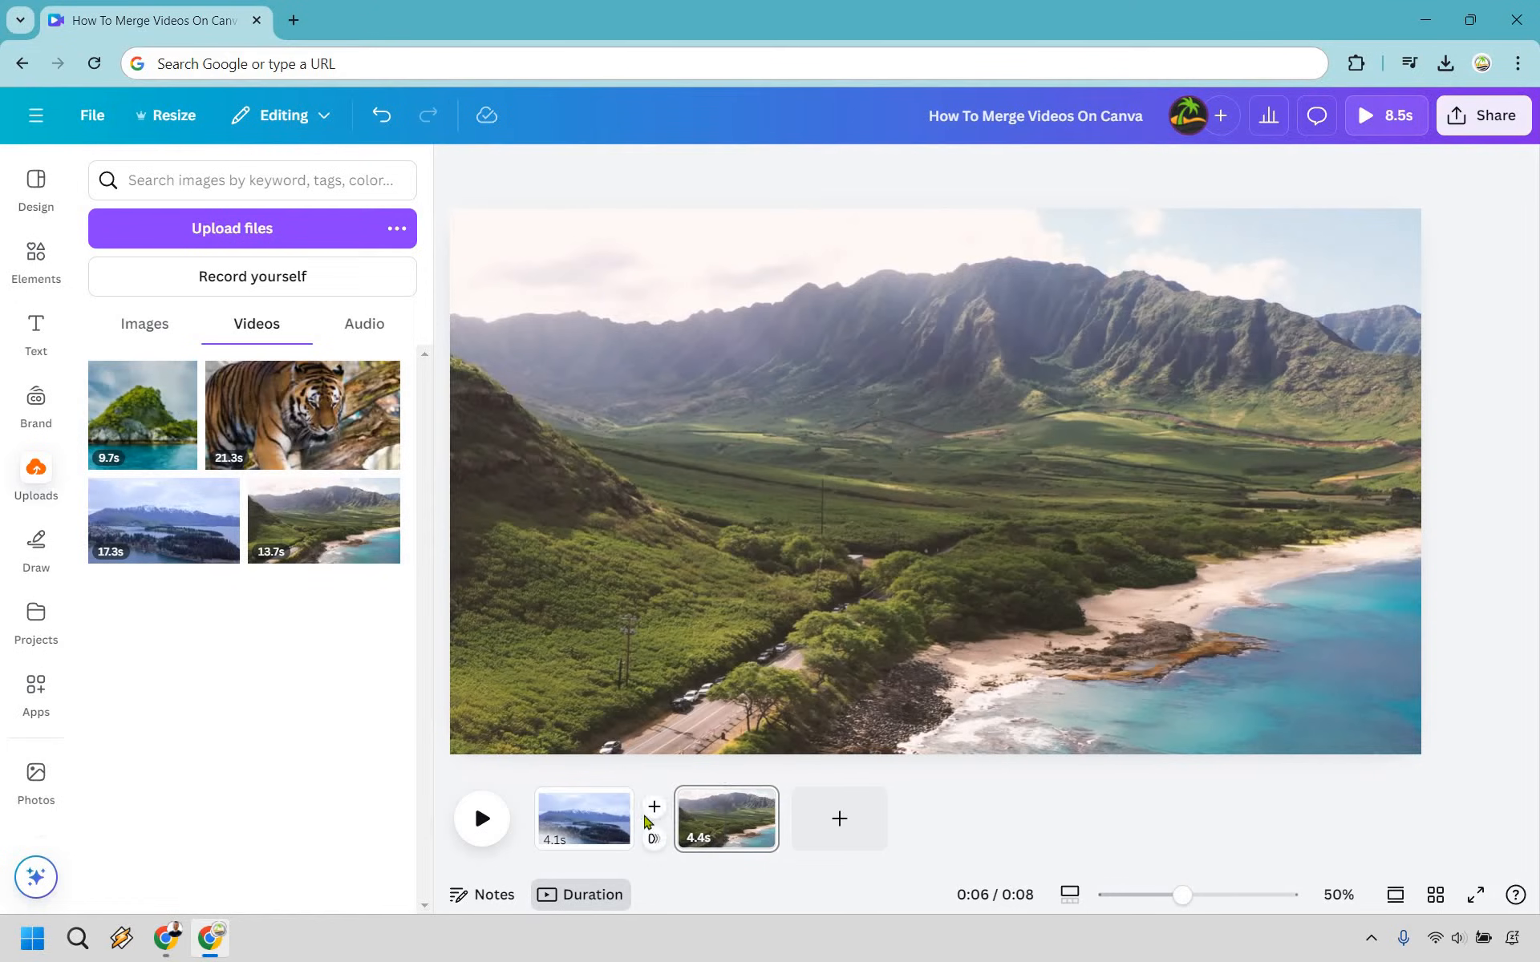
mouse_move(643, 820)
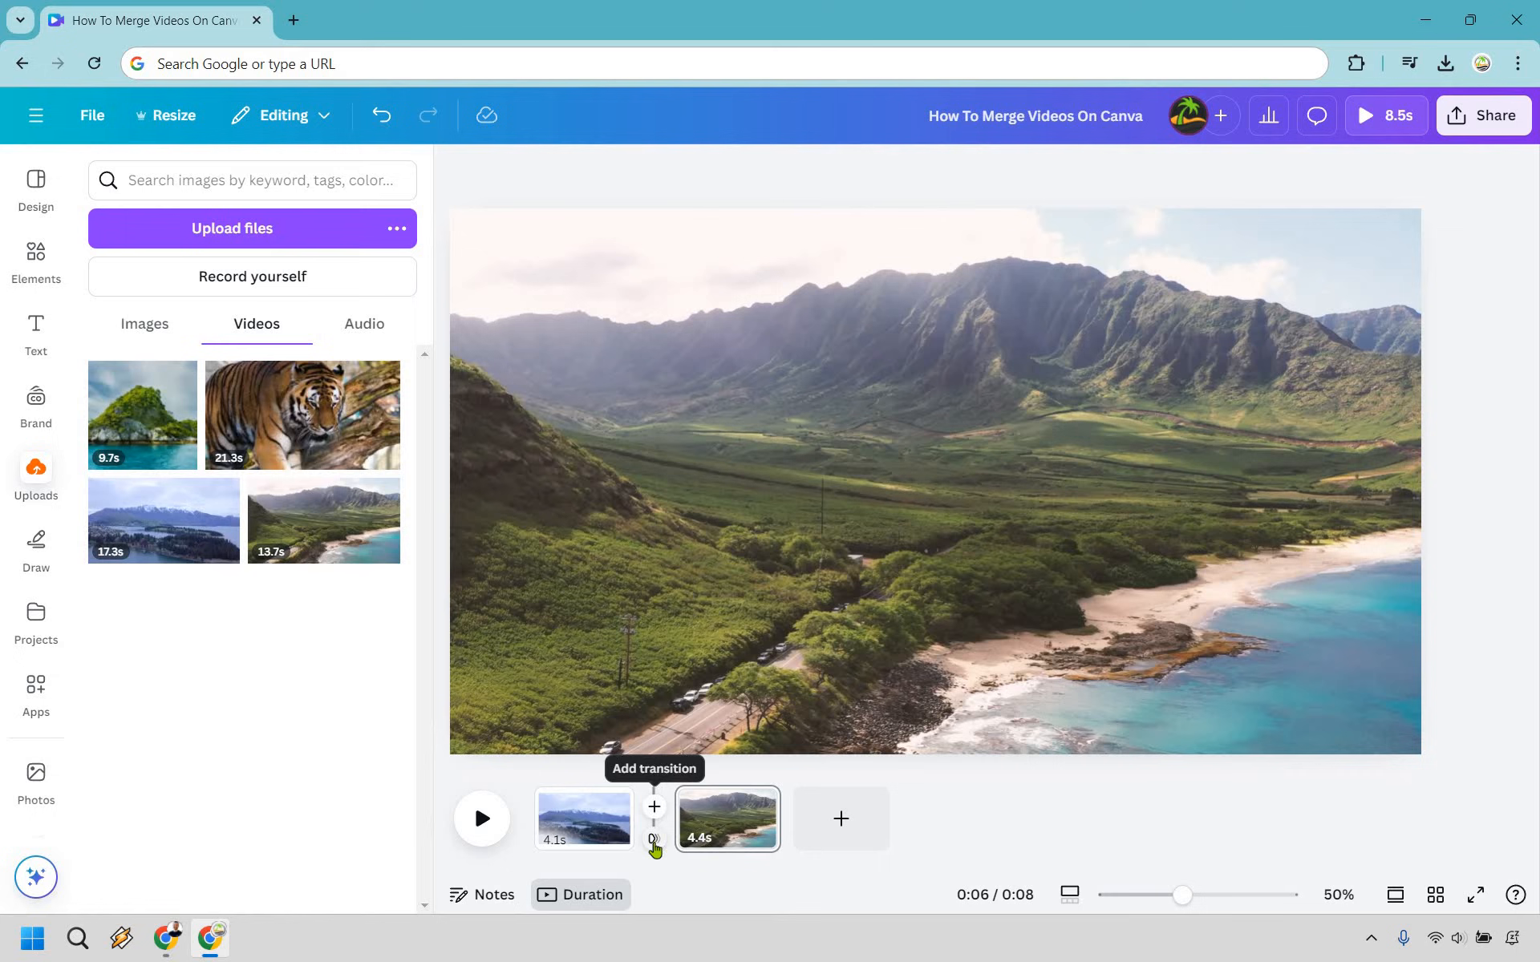
Step: Apply a Circle Wipe transition between the lake and coastal clips and play it back
left_click(653, 837)
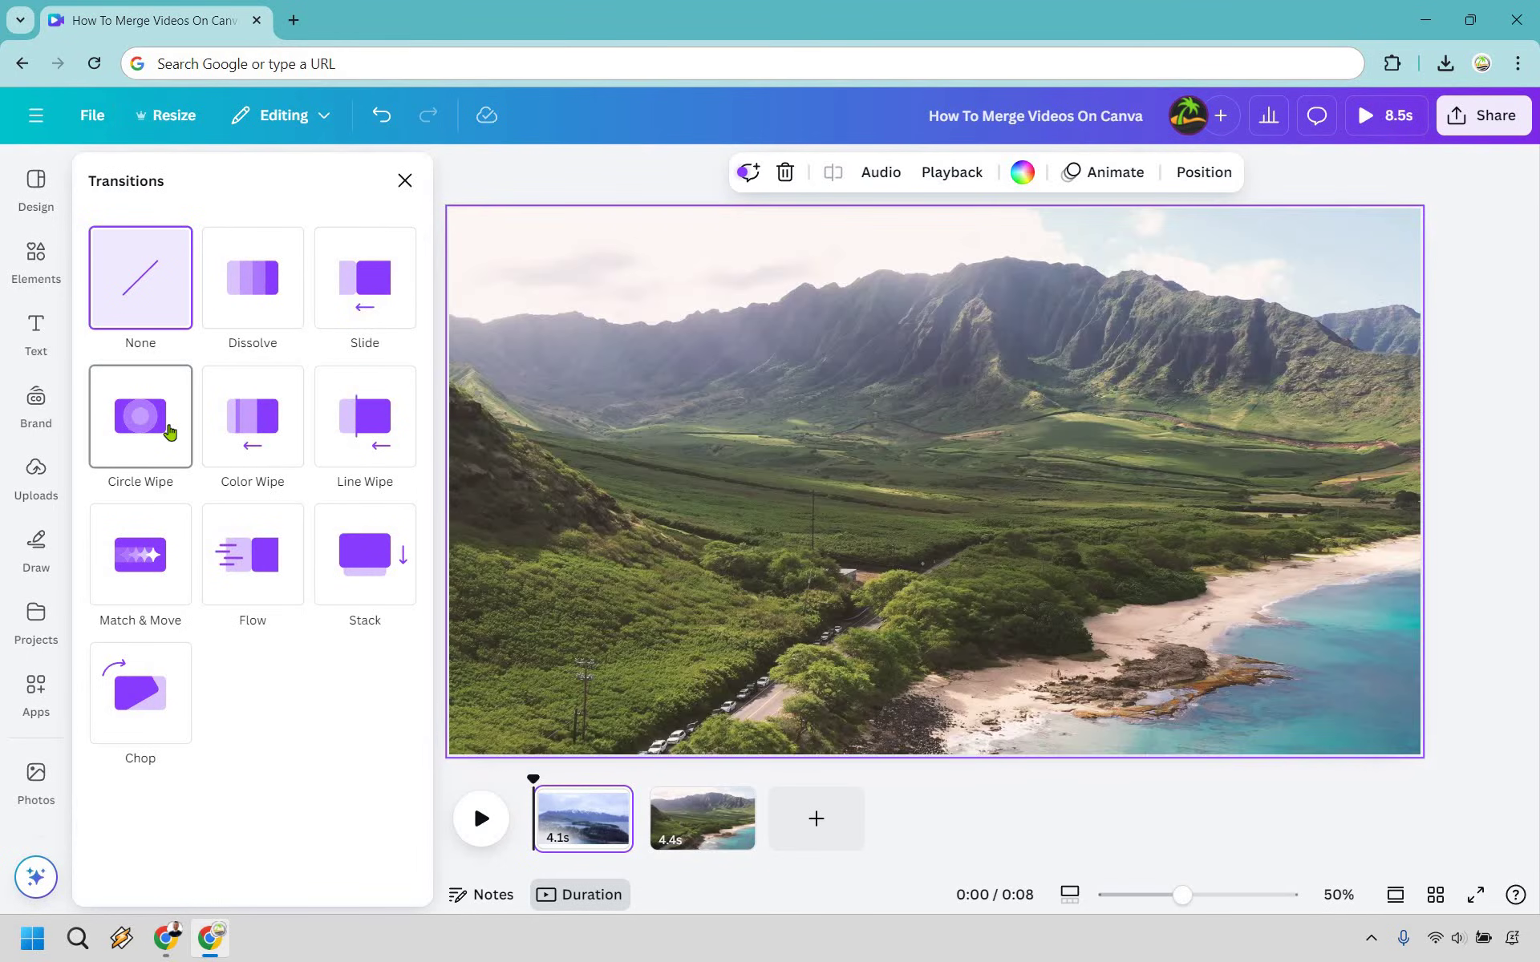
left_click(169, 433)
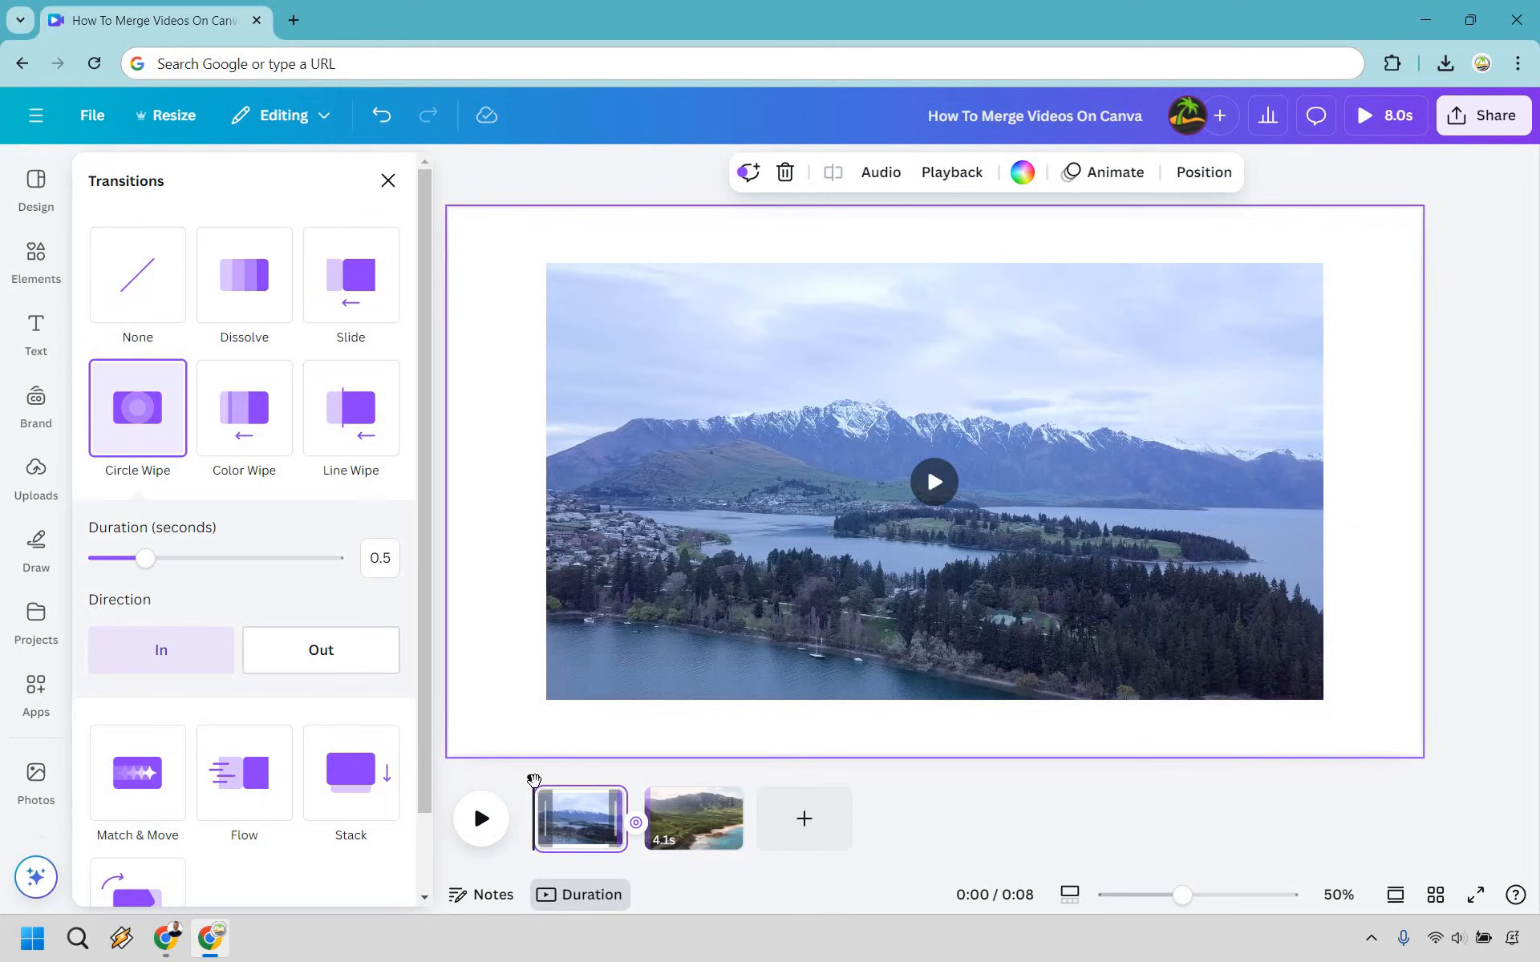
left_click(582, 786)
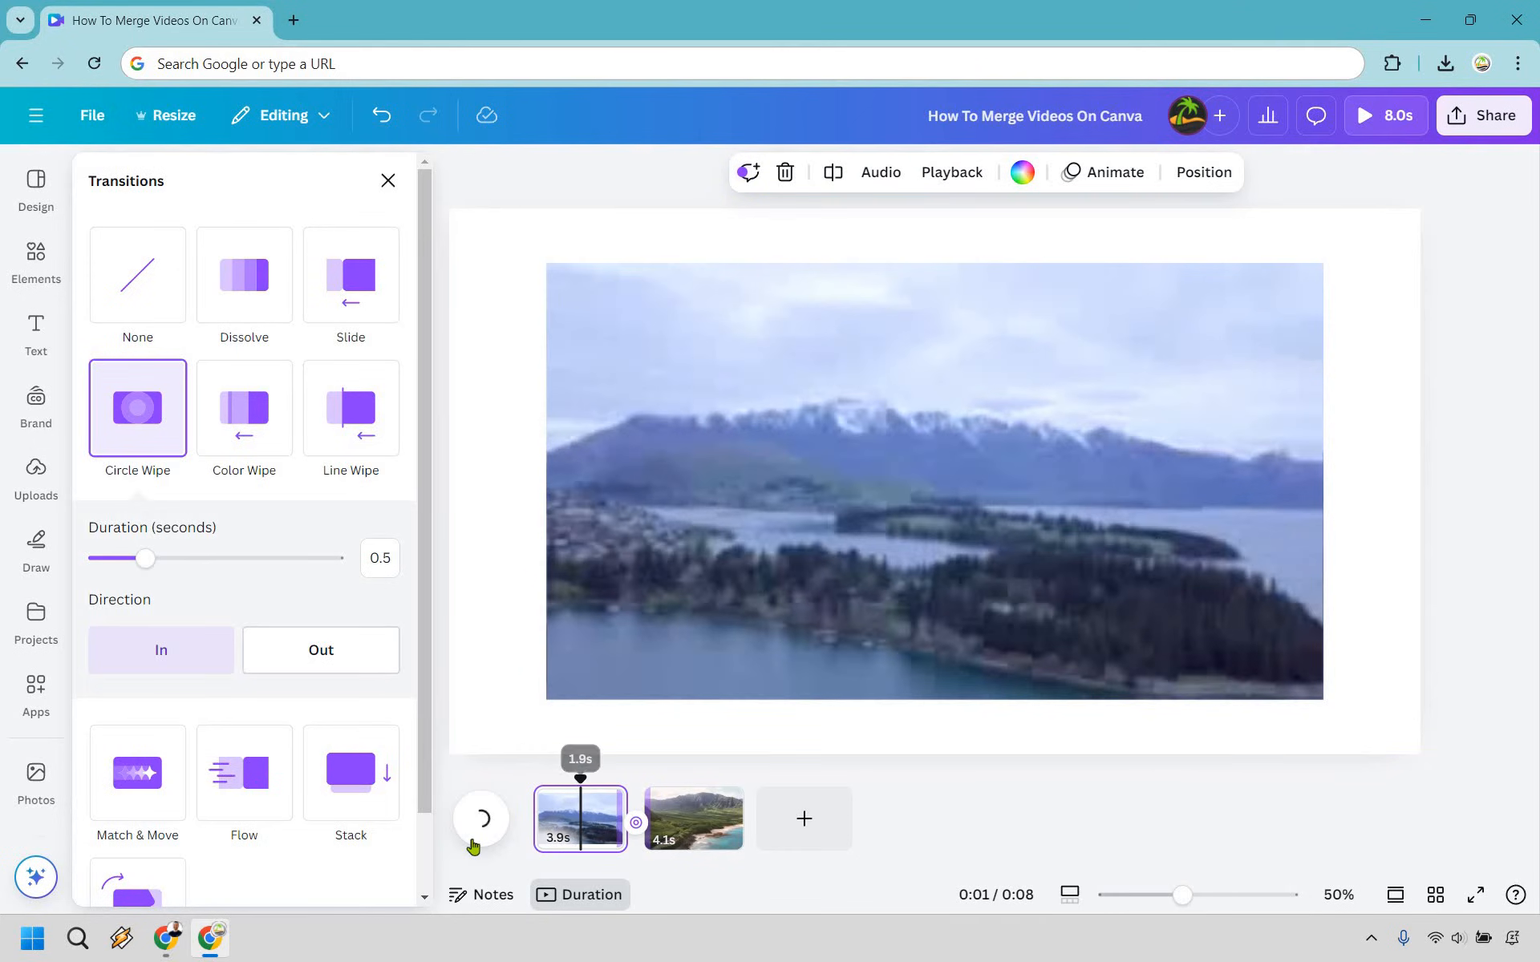
key("space")
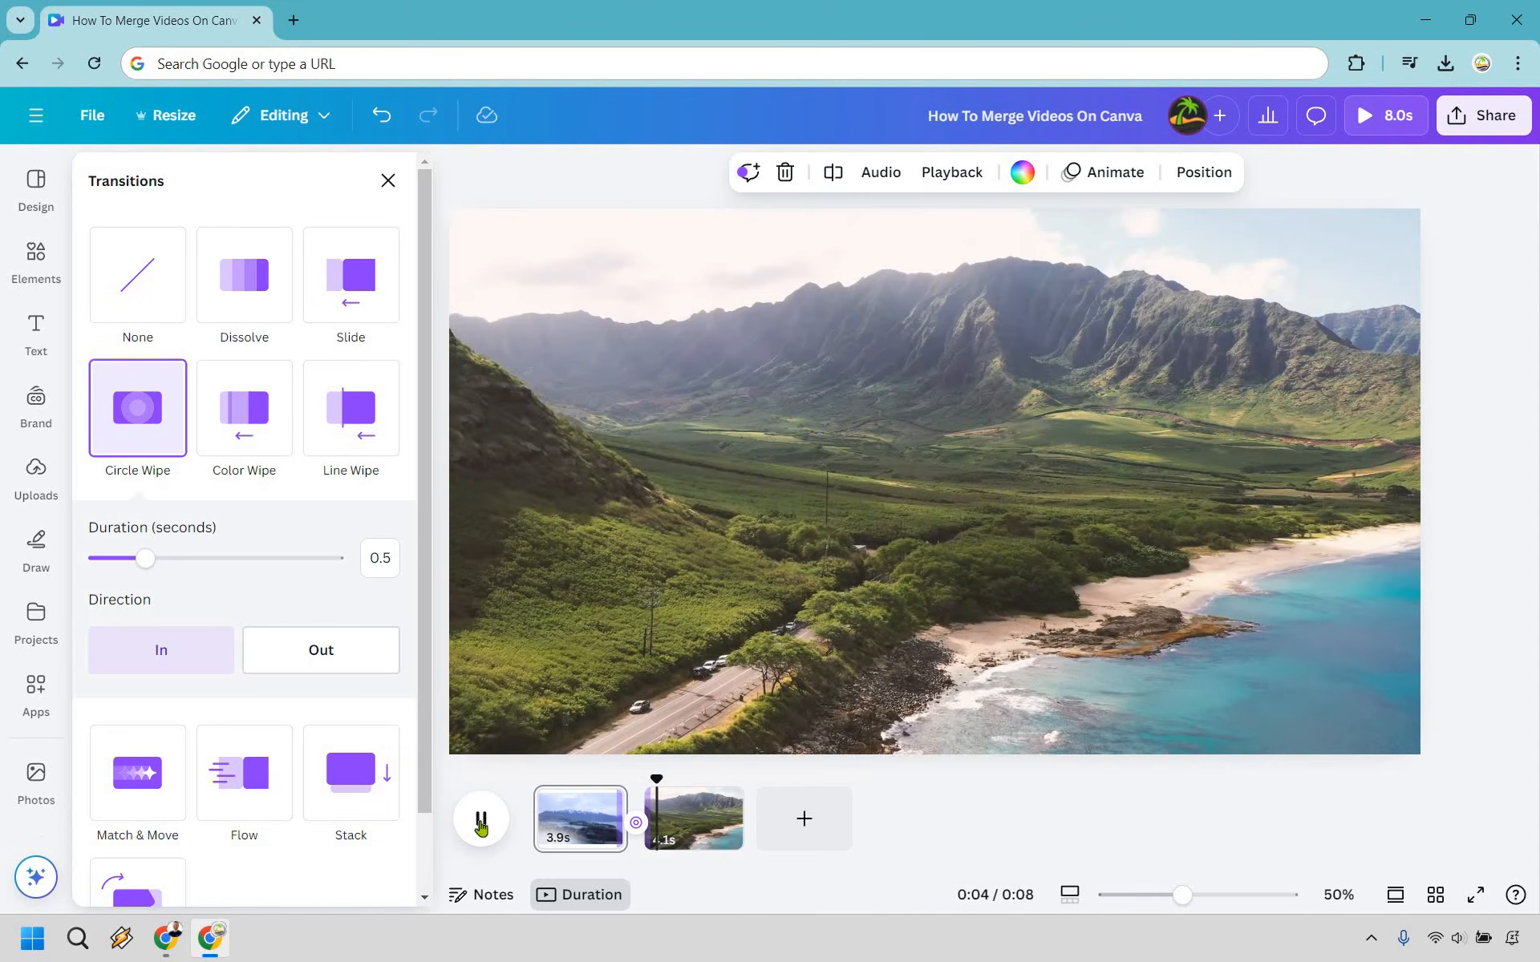
Step: Pause playback and dismiss the Transitions panel, keeping the Circle Wipe
left_click(1538, 464)
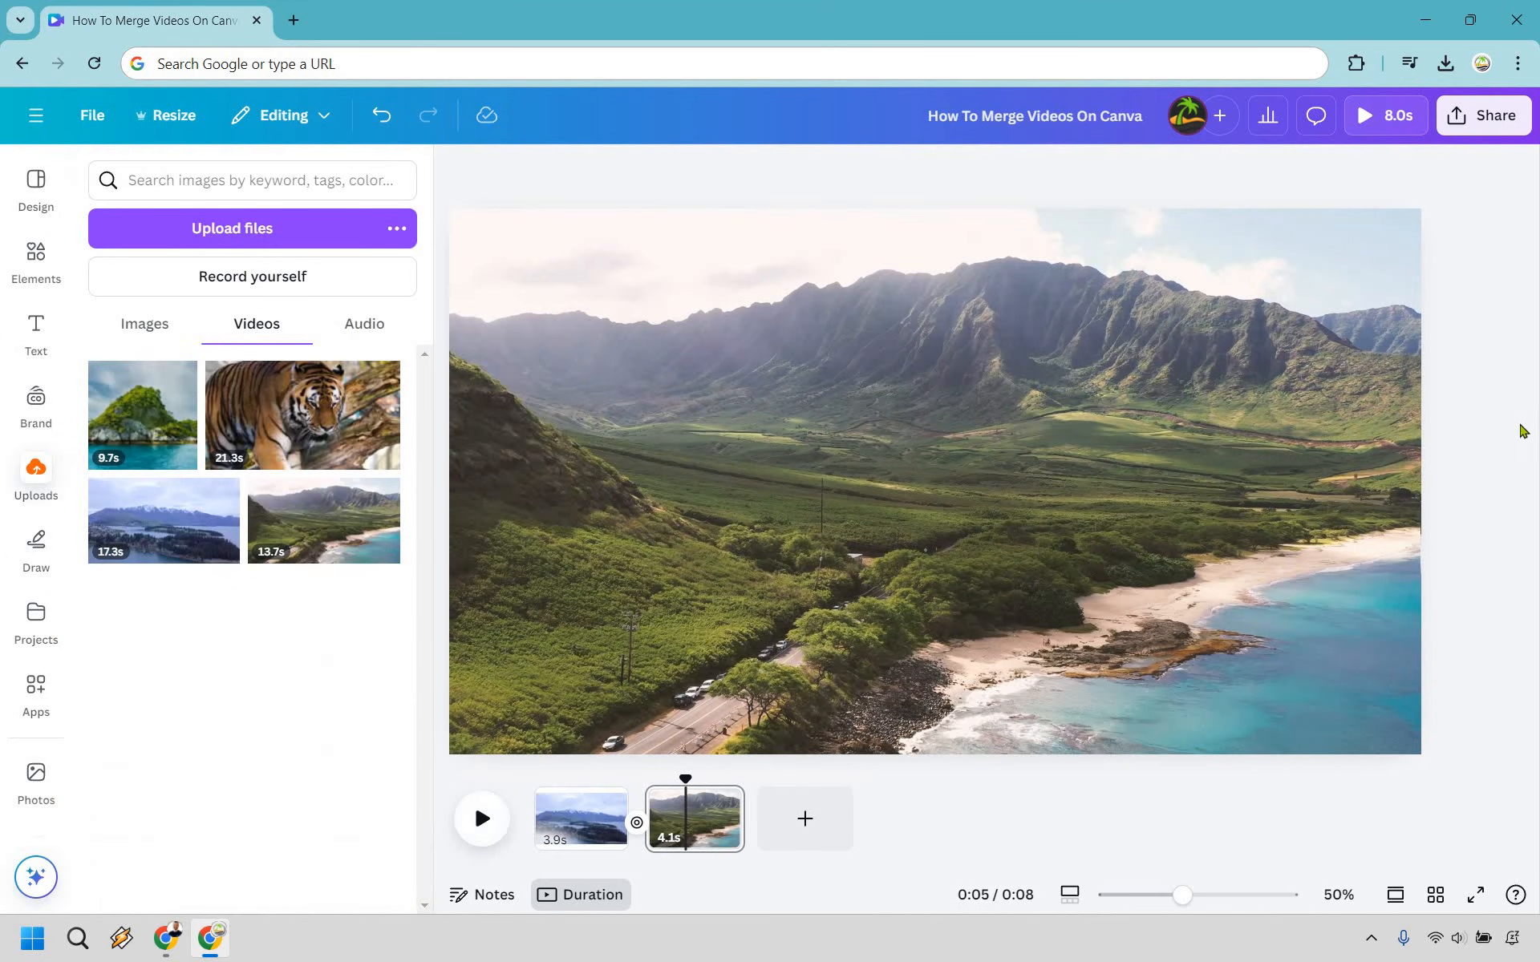